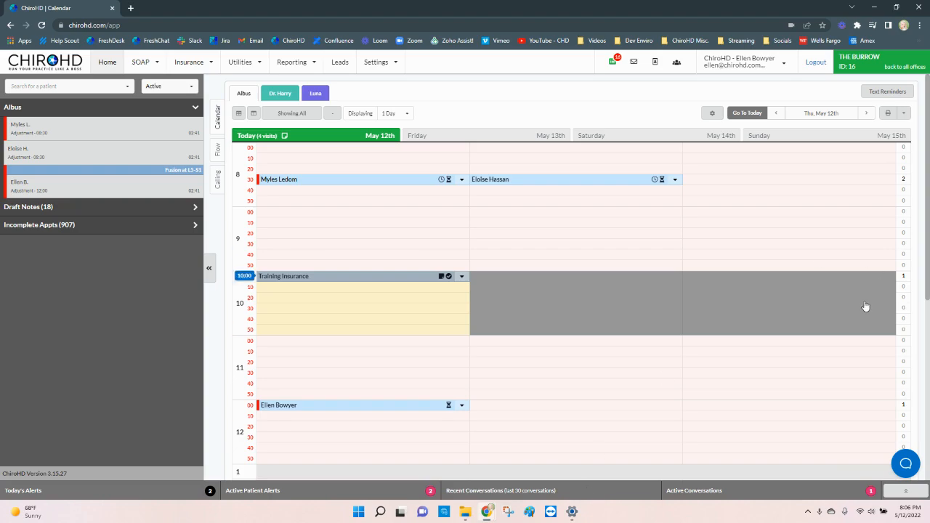
Step: Open All Reports, choose the Practice report category and list its available report types
left_click(304, 63)
left_click(306, 100)
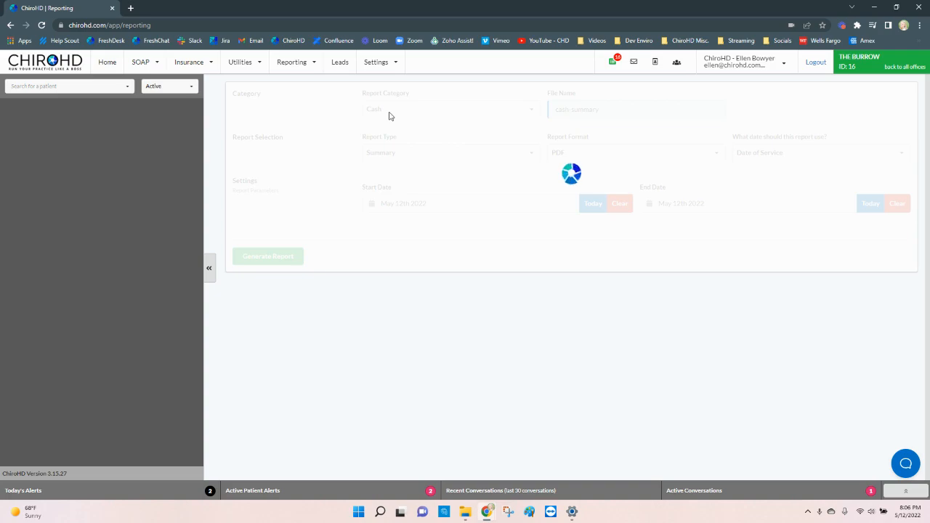
left_click(388, 115)
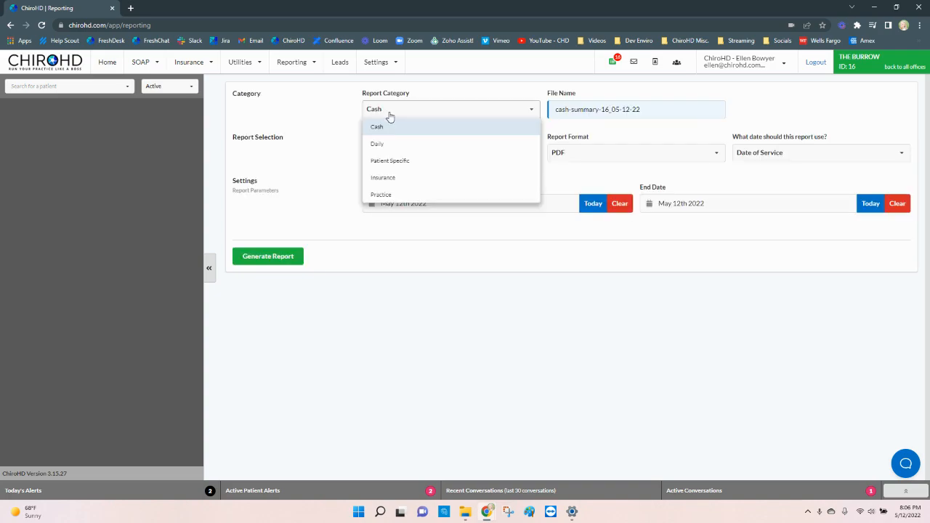
left_click(420, 195)
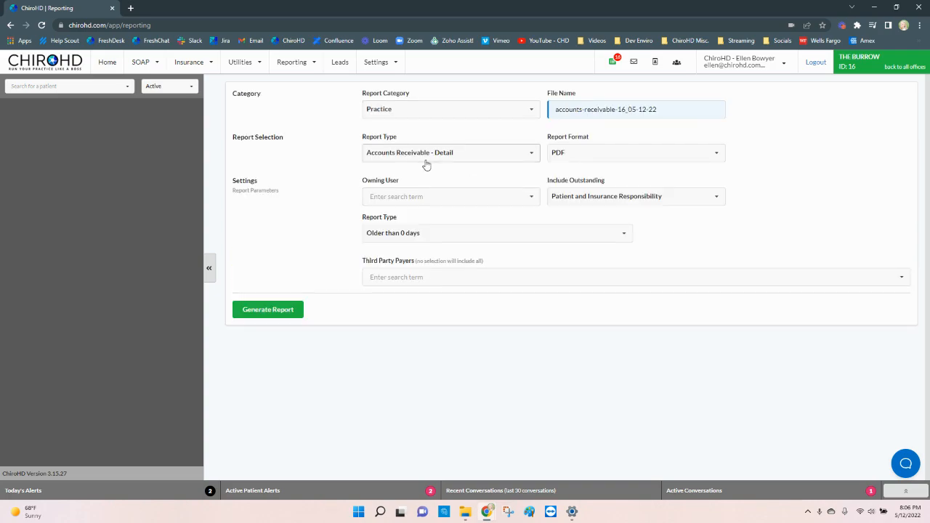
left_click(426, 165)
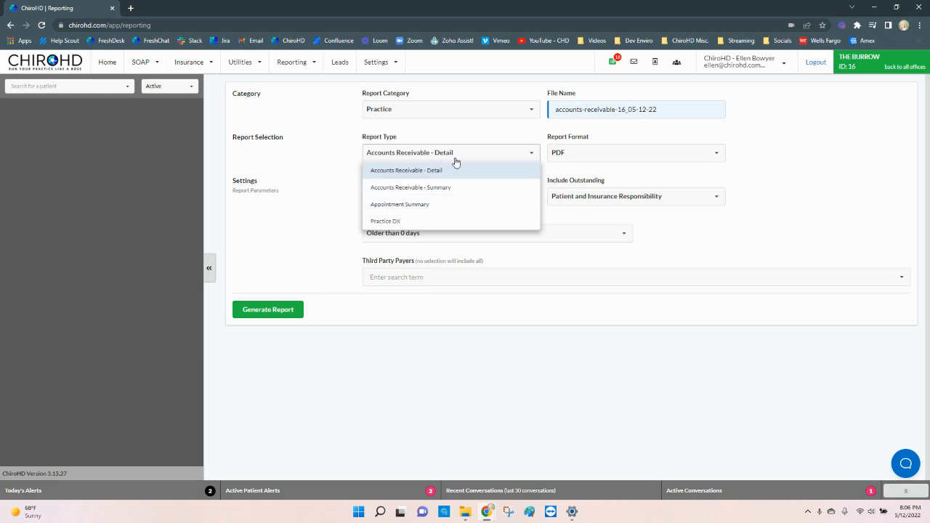
Step: Go to All Reports (BETA) and preview Find Patients By Charge with the item Adj - Medicare (98941 AT), closing it without running
left_click(297, 64)
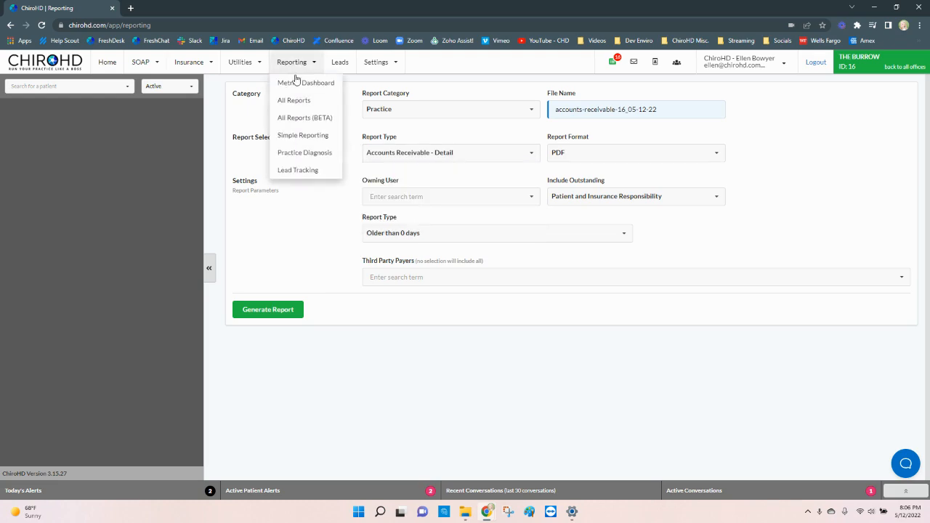
left_click(295, 117)
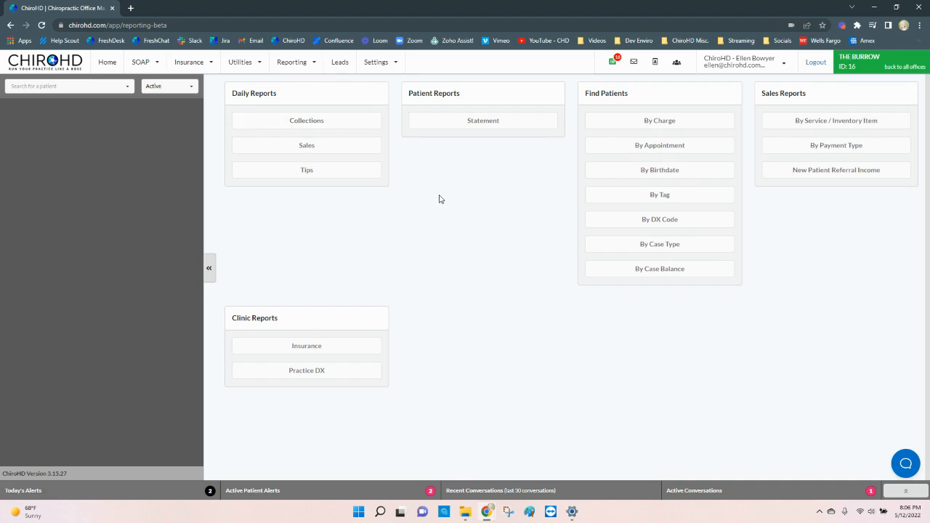
left_click(673, 125)
left_click(340, 176)
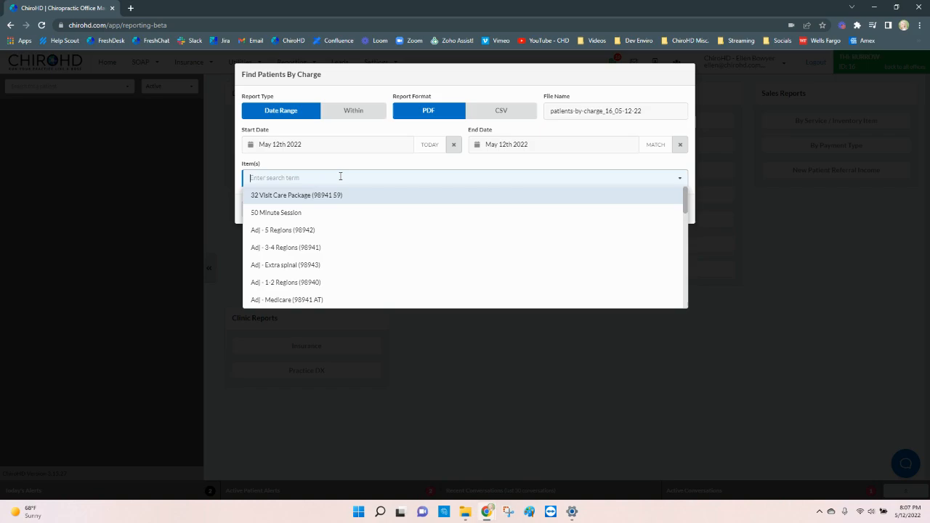
type("med")
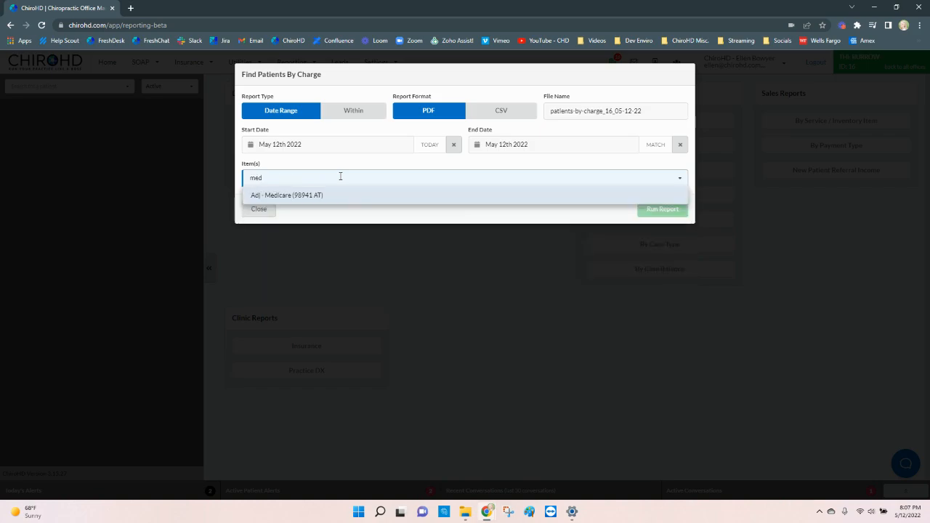
left_click(343, 199)
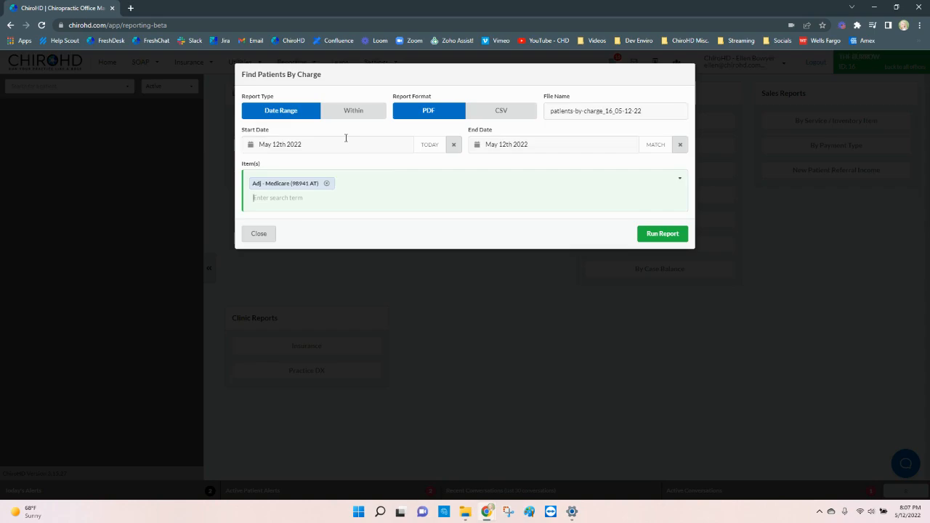
left_click(259, 235)
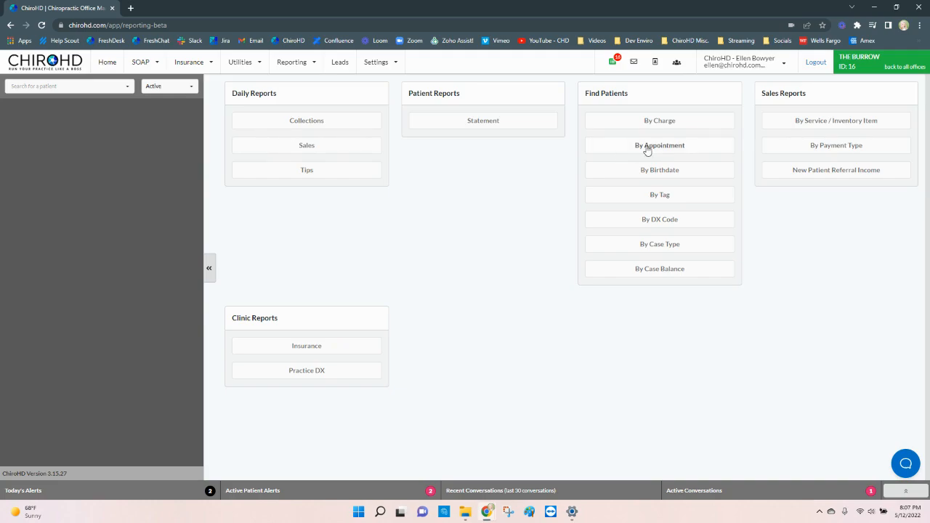
Step: Look through the diagnostic code choices of the Find Patients By DX Code report and close it without running
left_click(649, 223)
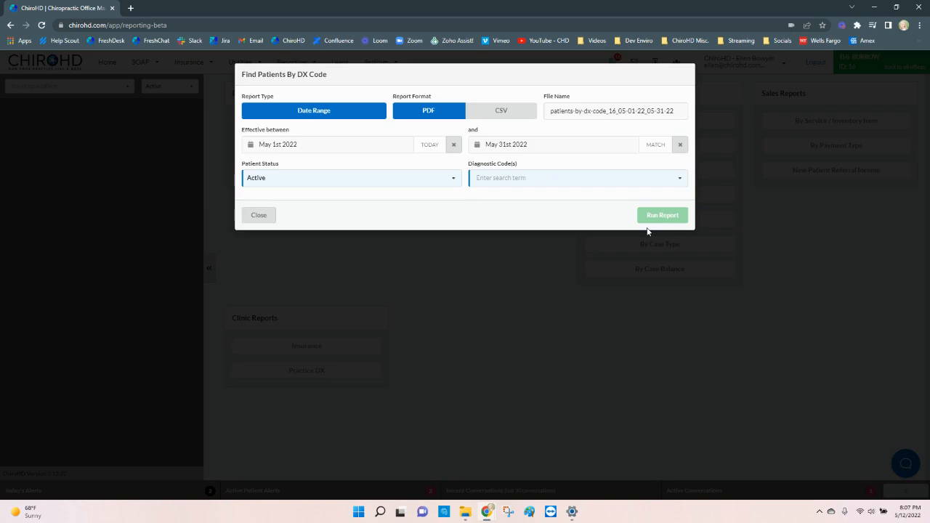
left_click(546, 183)
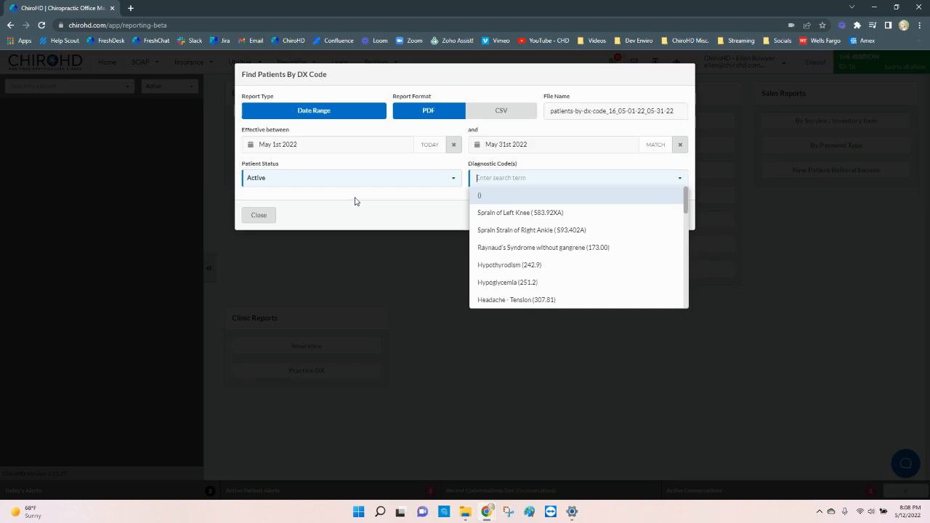
left_click(256, 216)
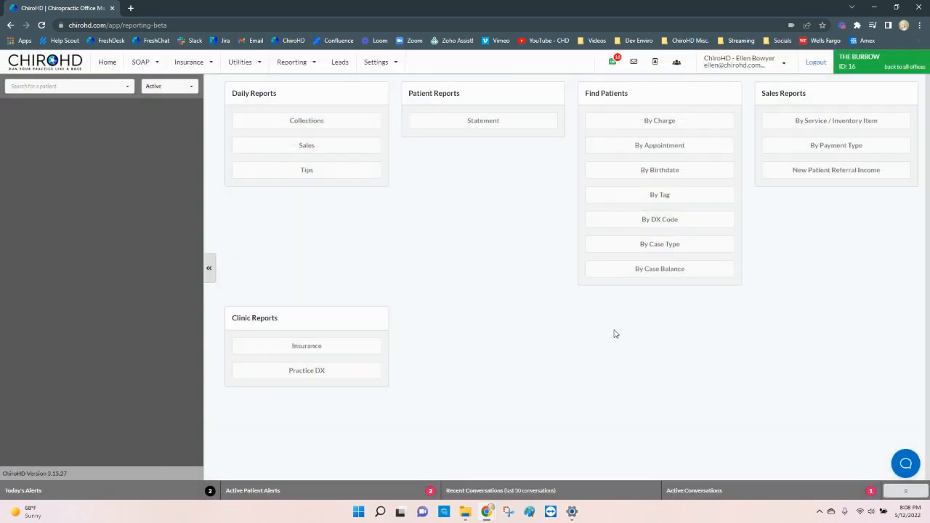
Step: Look through the case type choices of the Find Patients By Case Type report and close it without running
left_click(676, 247)
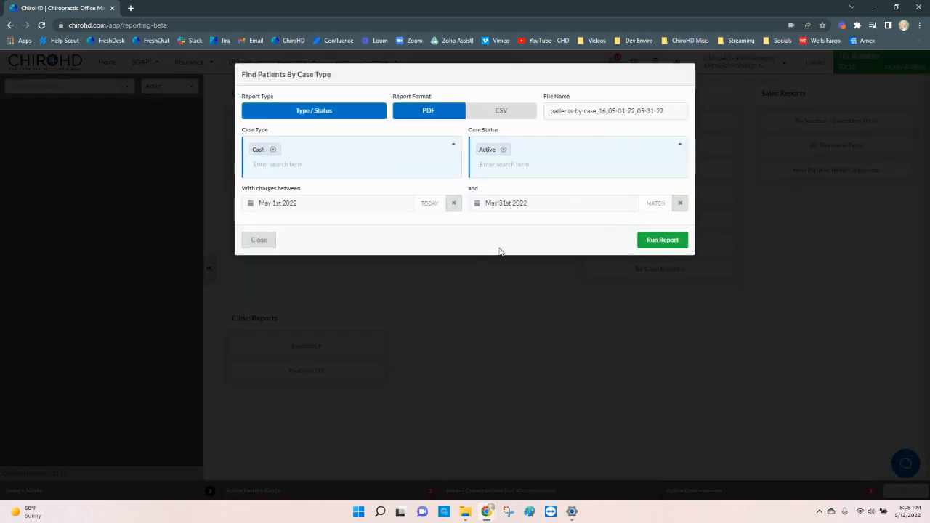
left_click(336, 151)
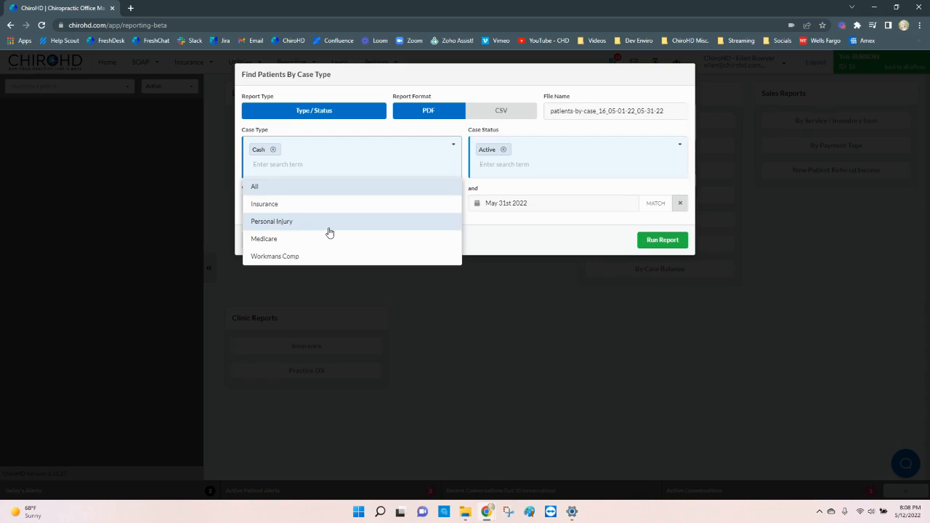
left_click(541, 382)
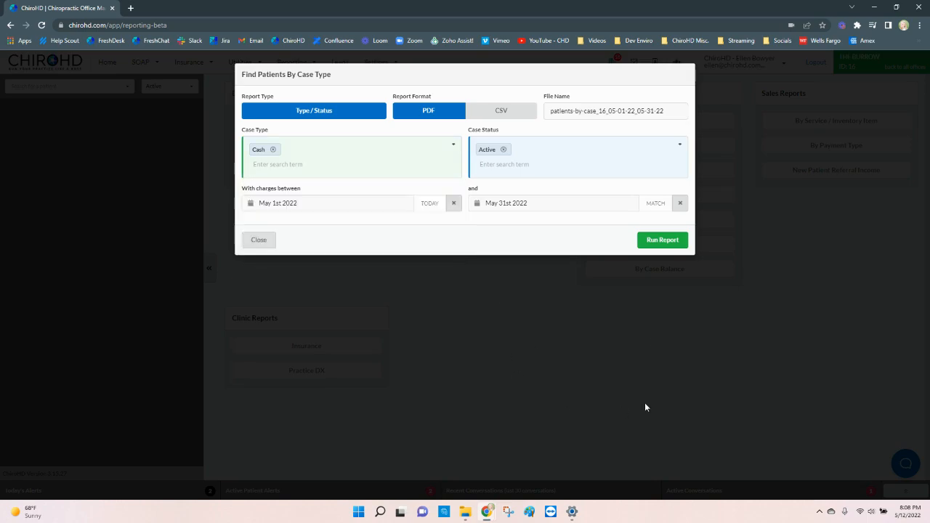
left_click(251, 244)
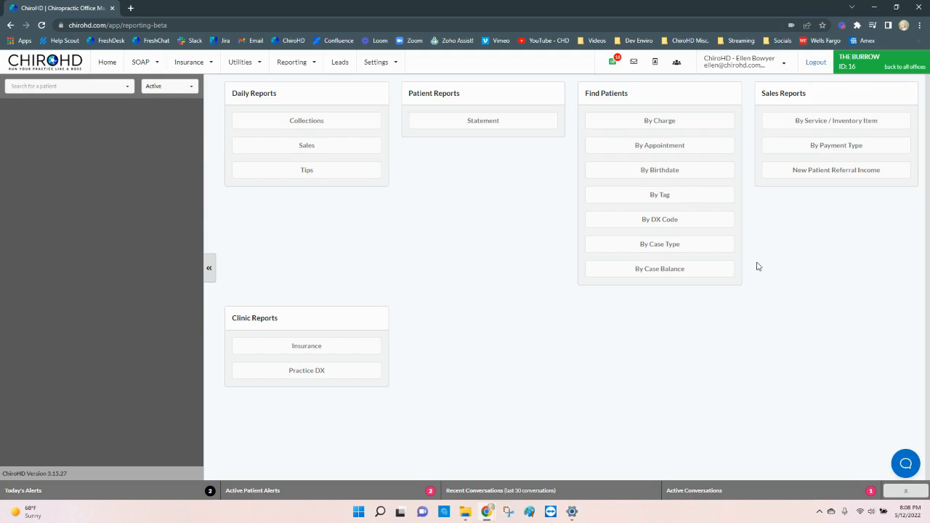
Step: Clear the All case type in the Find Patients By Case Balance report to view the choices, and close it without running
left_click(723, 269)
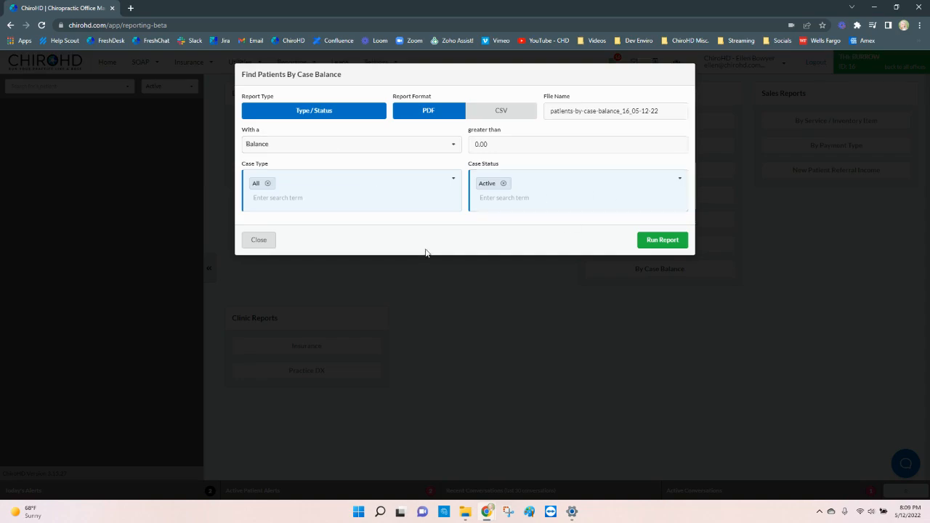
left_click(268, 184)
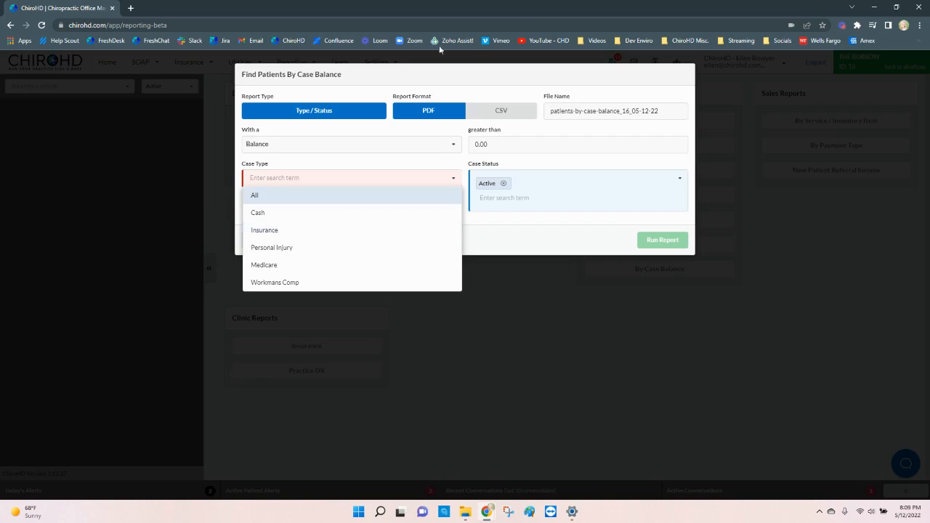
left_click(557, 254)
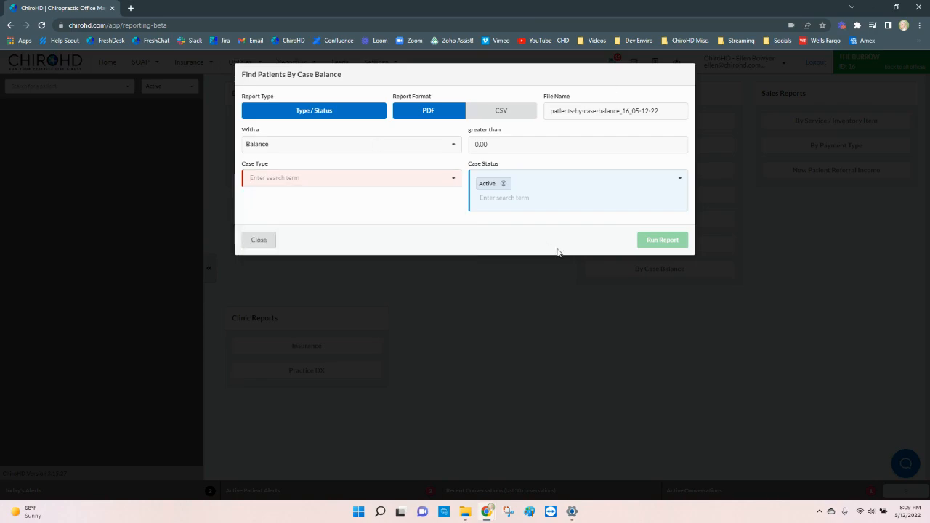
left_click(260, 242)
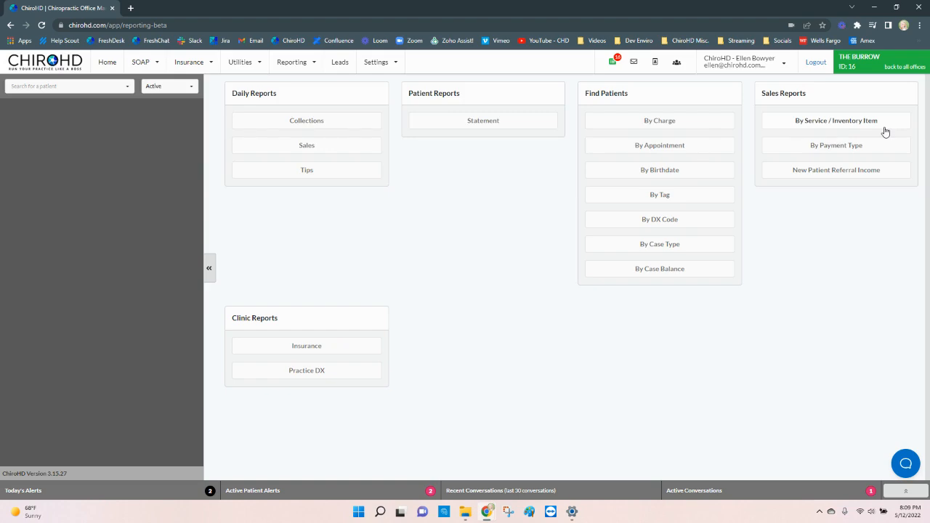
Step: Look through the item choices of the By Service / Inventory Item sales report and close it without running
left_click(835, 125)
left_click(473, 211)
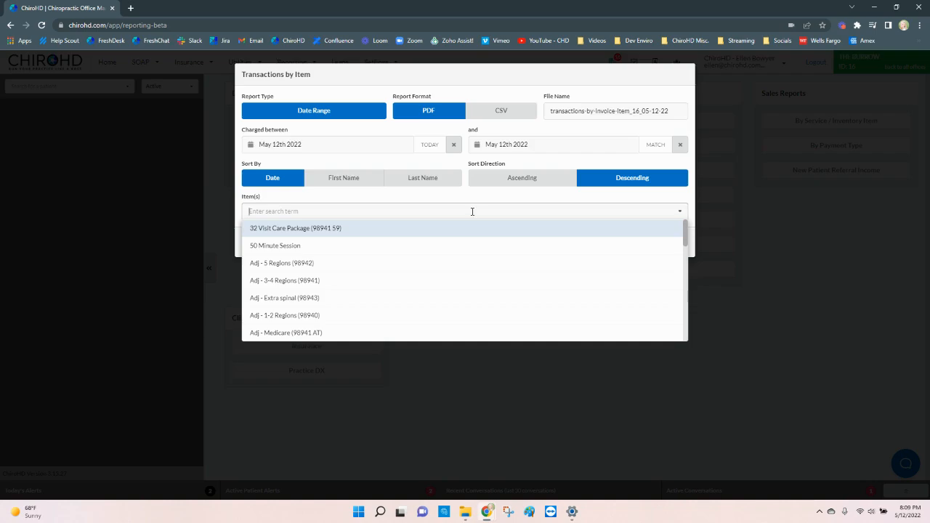
left_click(104, 328)
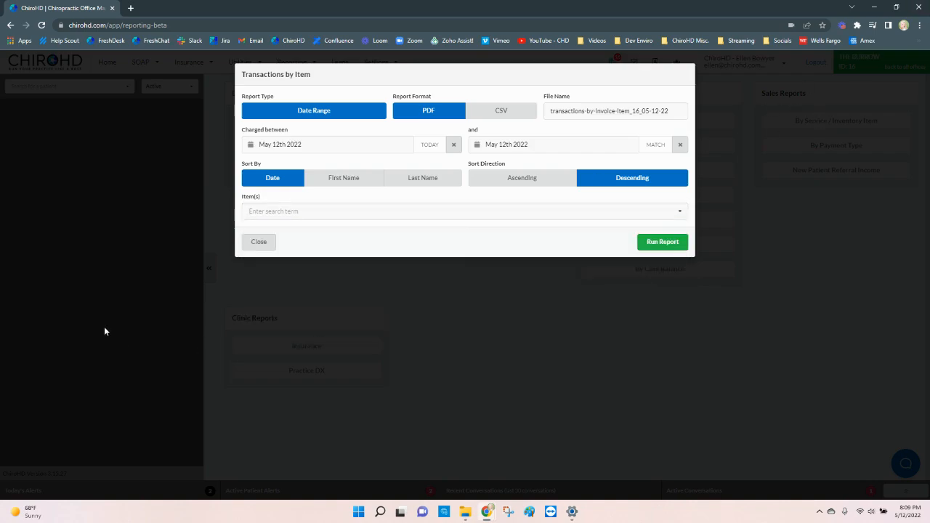
left_click(262, 243)
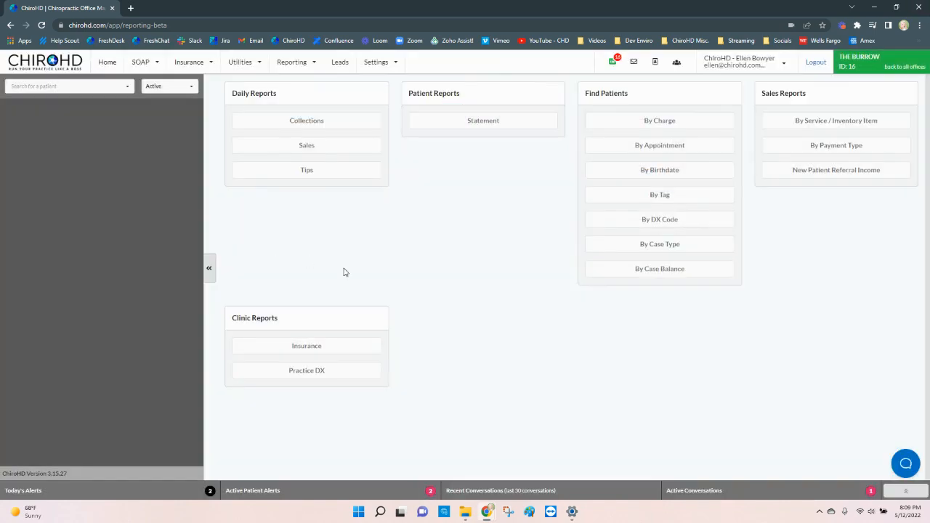
Step: Run the clinic's Insurance summary report as a PDF with start date January 1st 2022, and close the PDF and report dialog
left_click(330, 354)
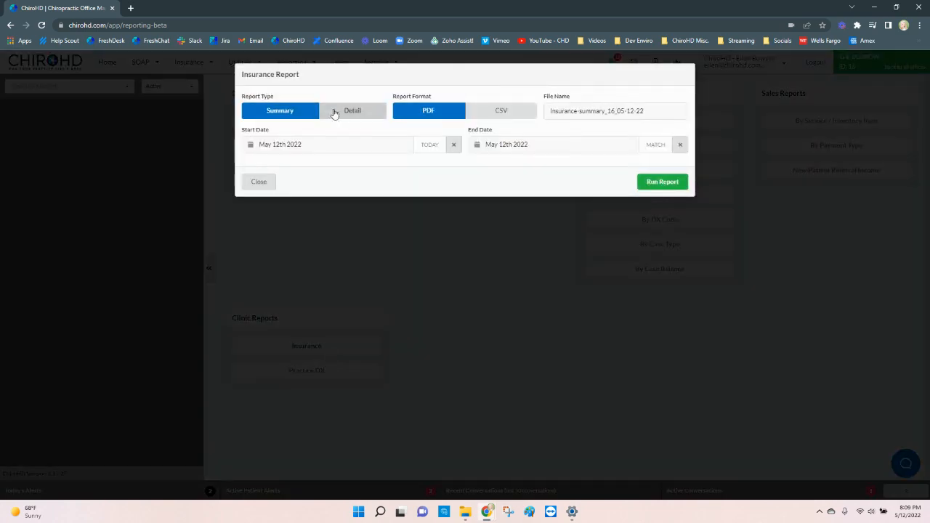
left_click(341, 143)
left_click(288, 168)
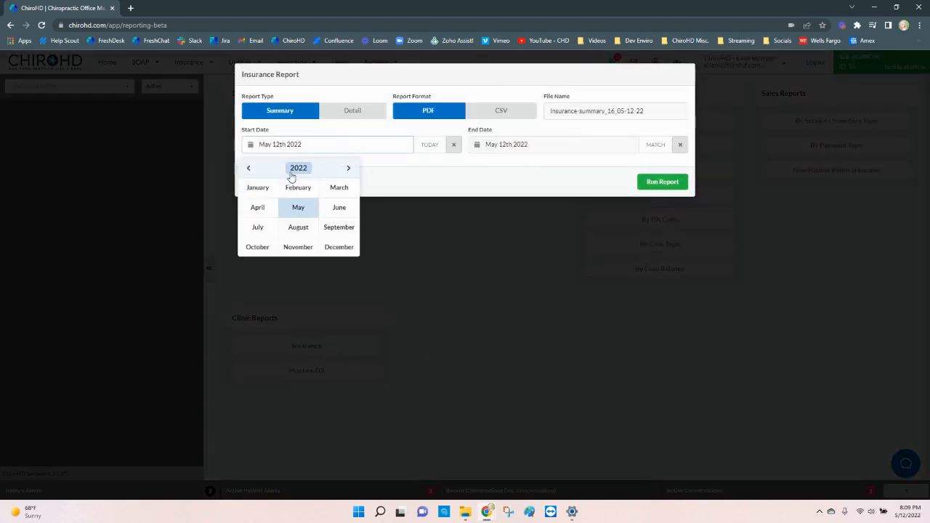
left_click(273, 186)
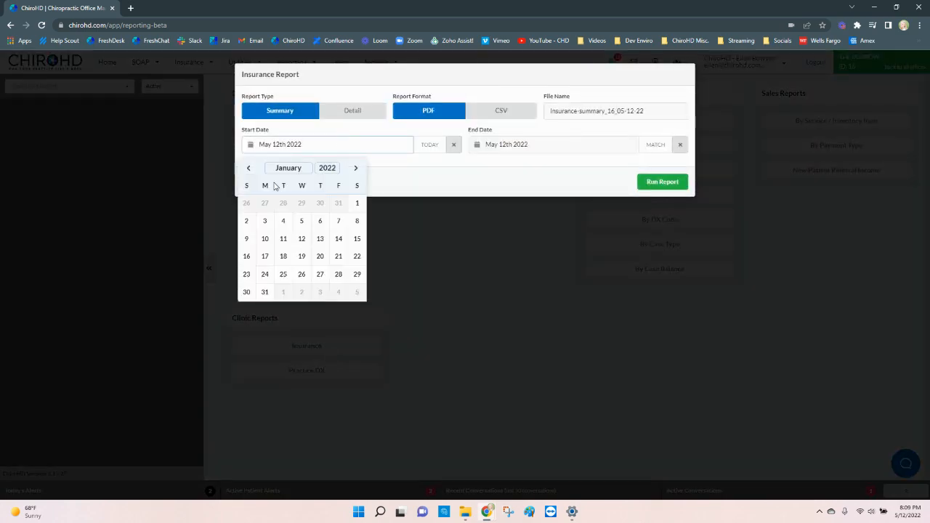
left_click(355, 208)
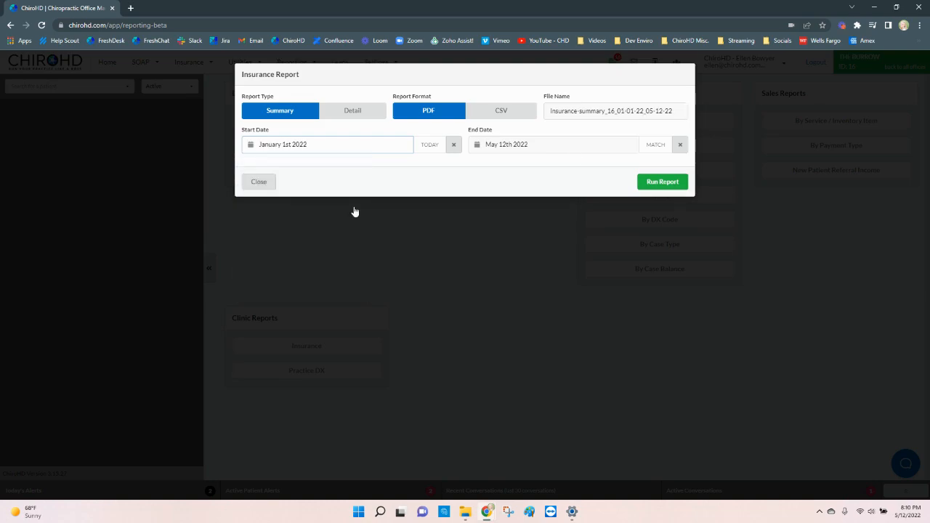
left_click(677, 181)
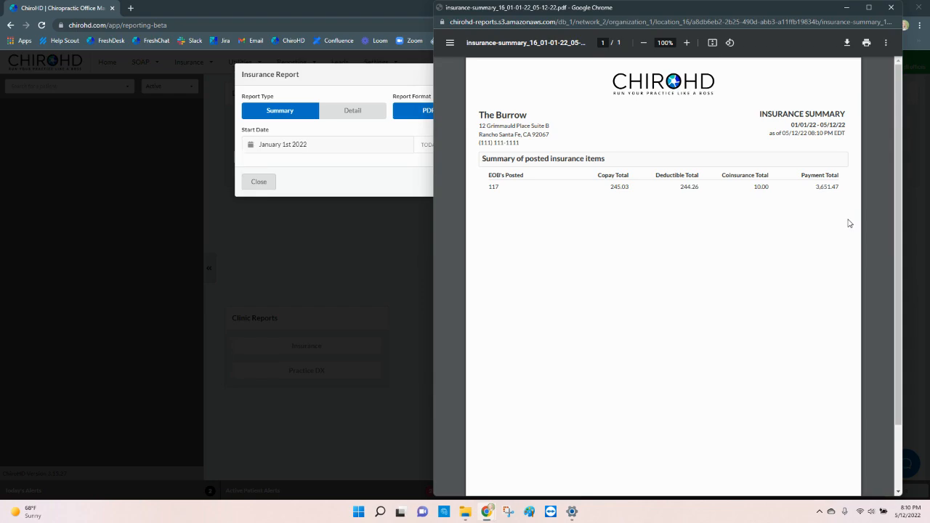
left_click(892, 7)
left_click(260, 182)
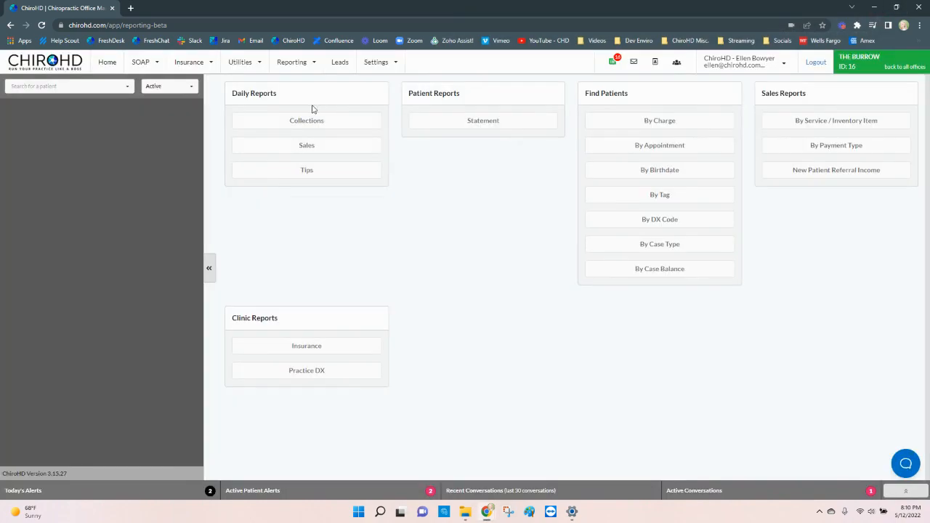
Step: Open Simple Reporting and view the Collections summary and practice Statistics for the quarter
left_click(275, 67)
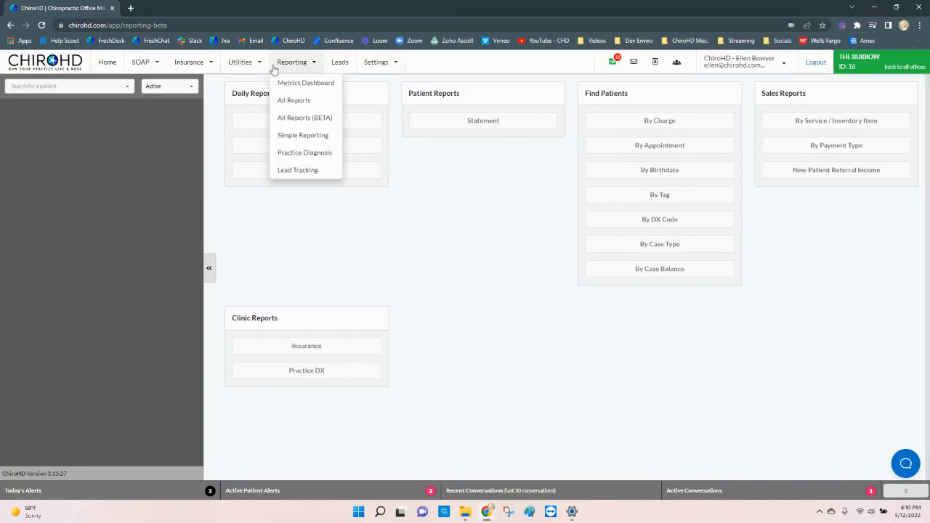
left_click(299, 138)
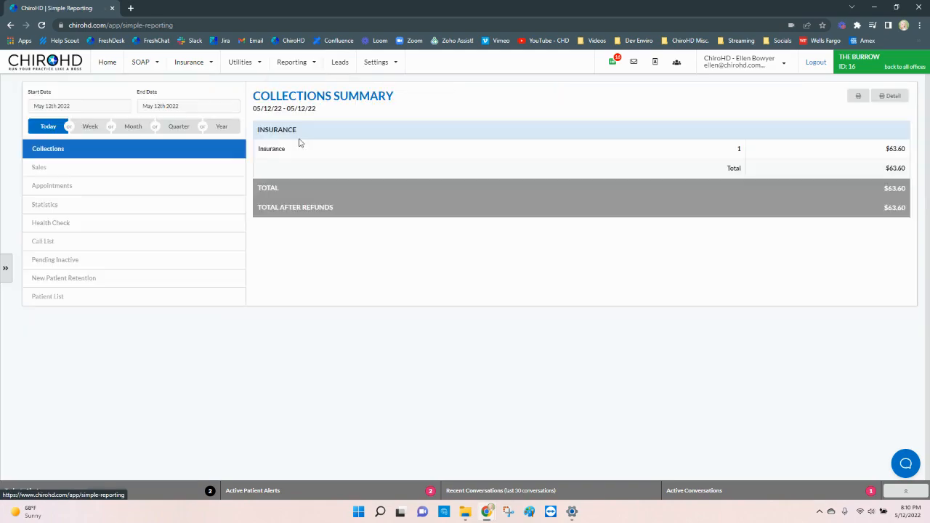
left_click(168, 128)
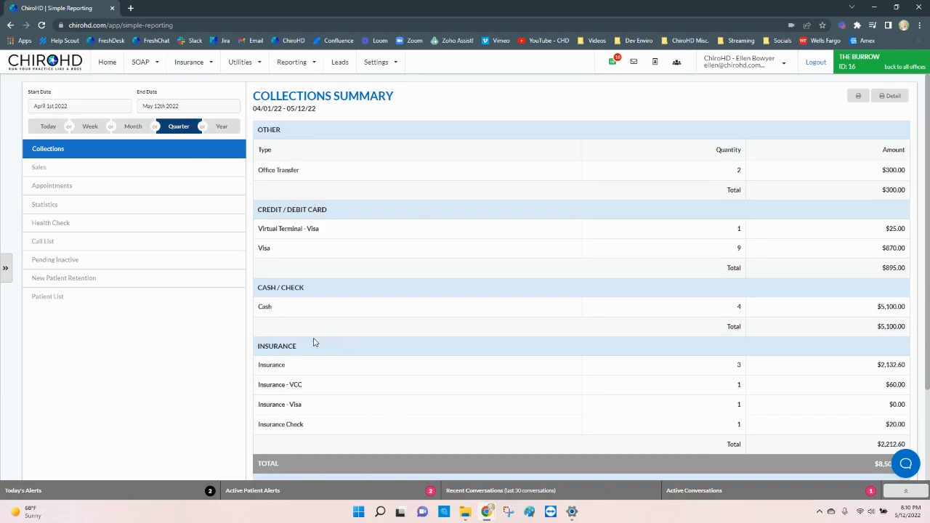
scroll(928, 296, "down", 1)
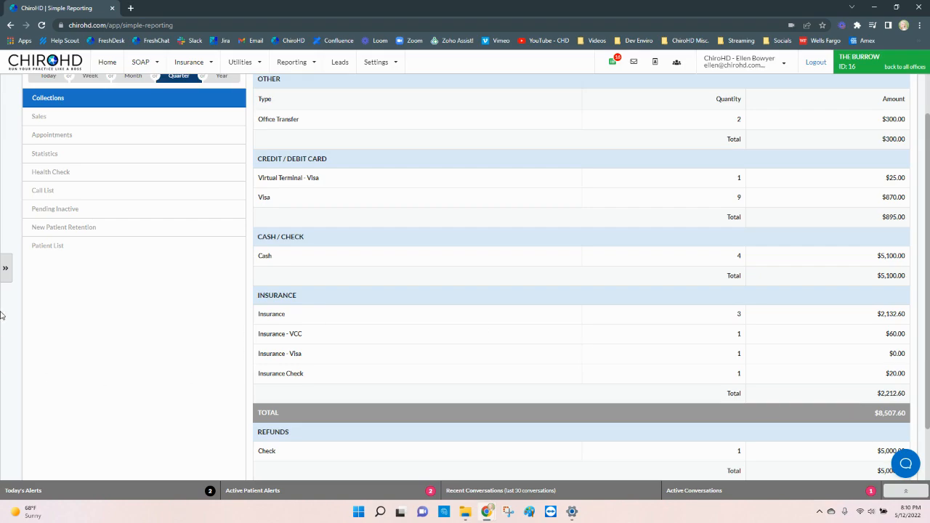
left_click(146, 157)
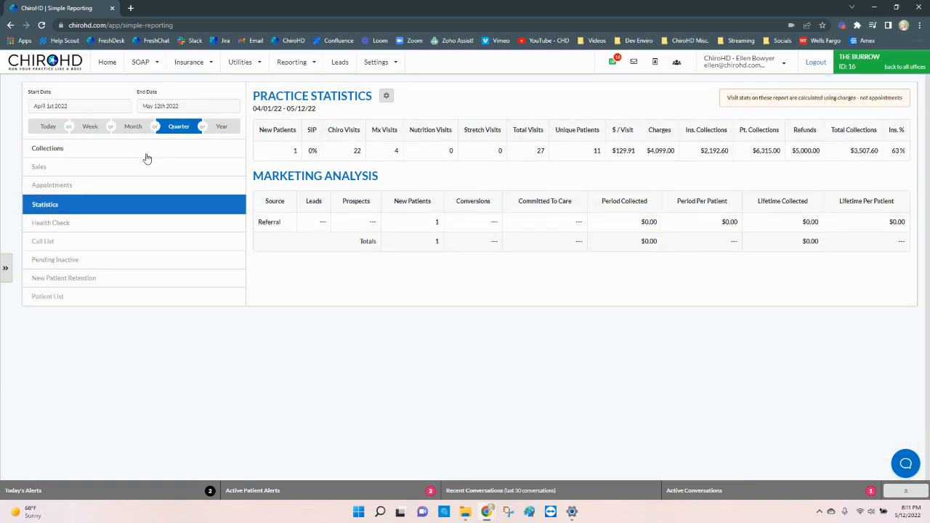